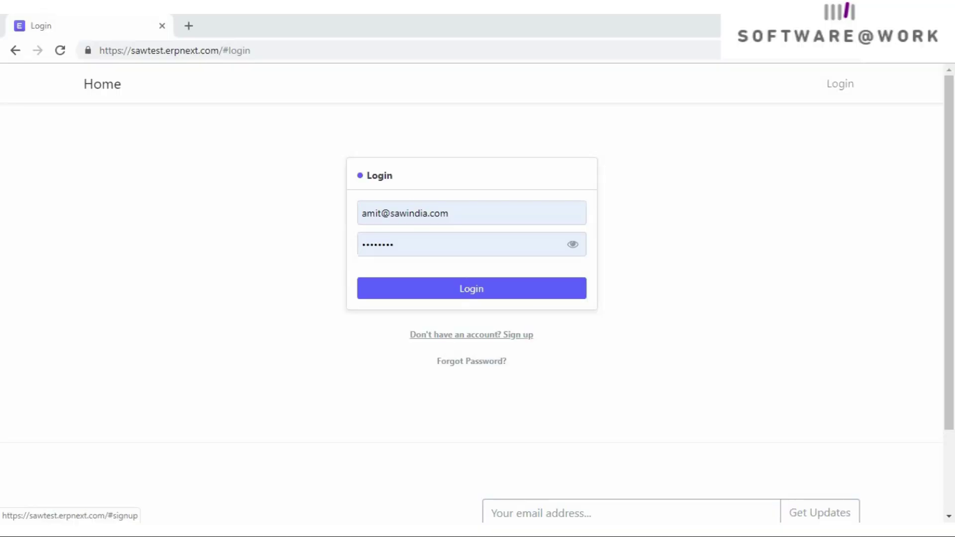
Log in and open the CRM Lead list with its two existing leads.
{"action": "left_click", "coordinate": [471, 293]}
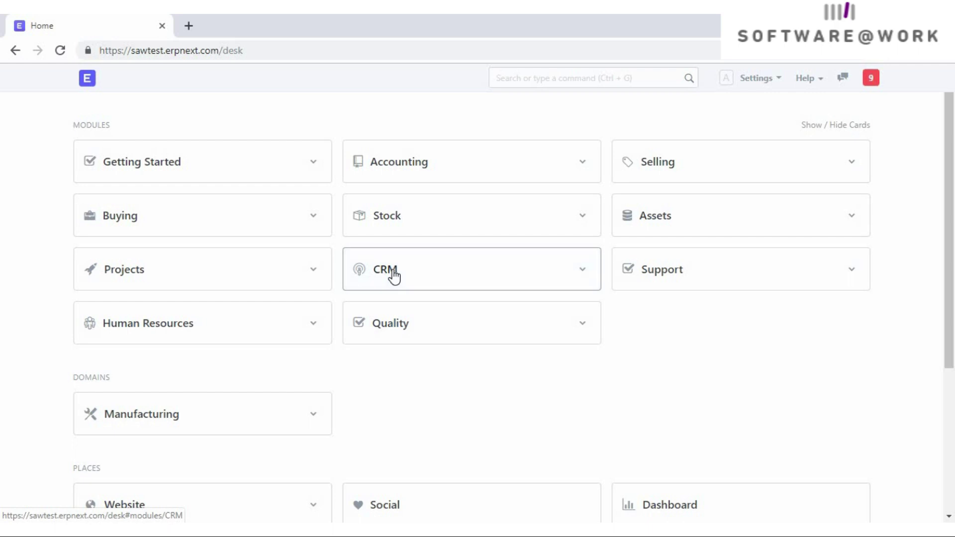
{"action": "left_click", "coordinate": [394, 275]}
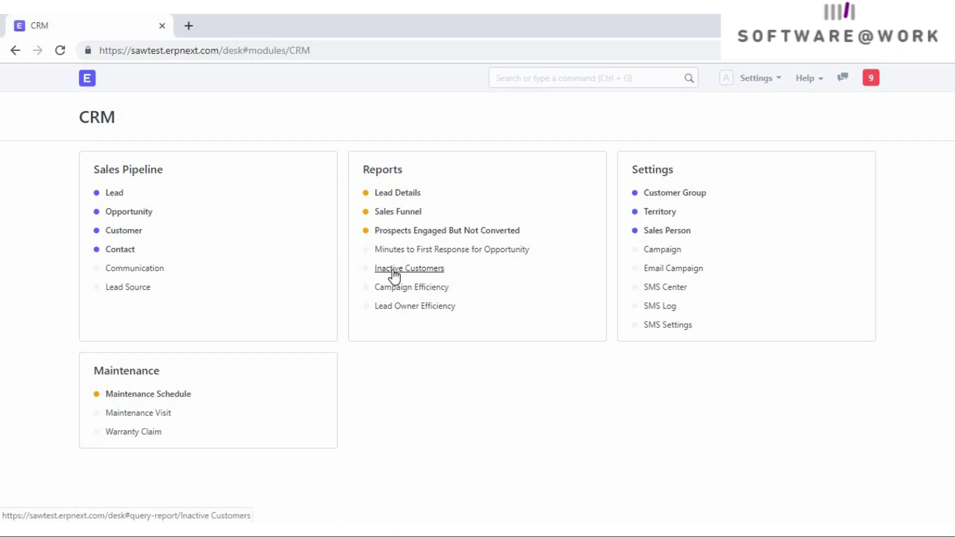
{"action": "left_click", "coordinate": [119, 196]}
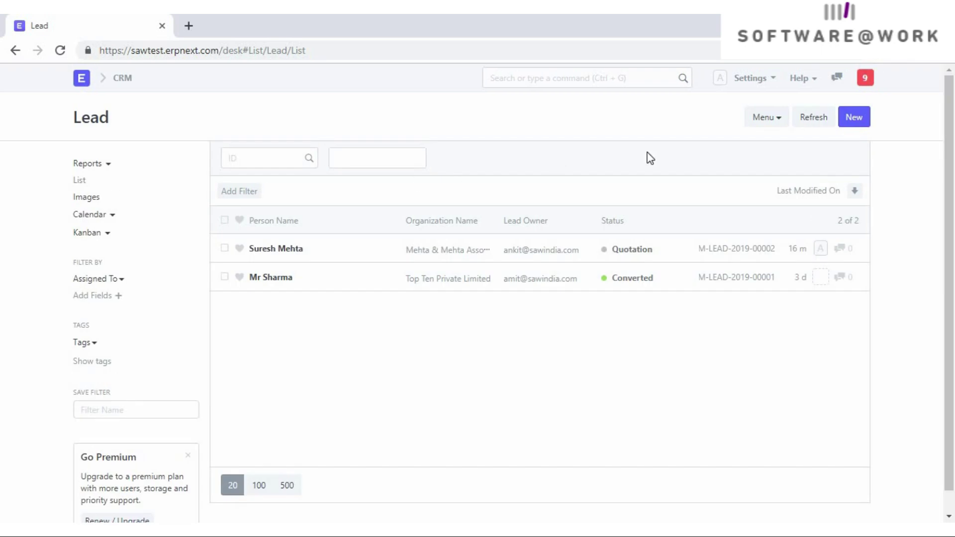
{"action": "left_click", "coordinate": [852, 123]}
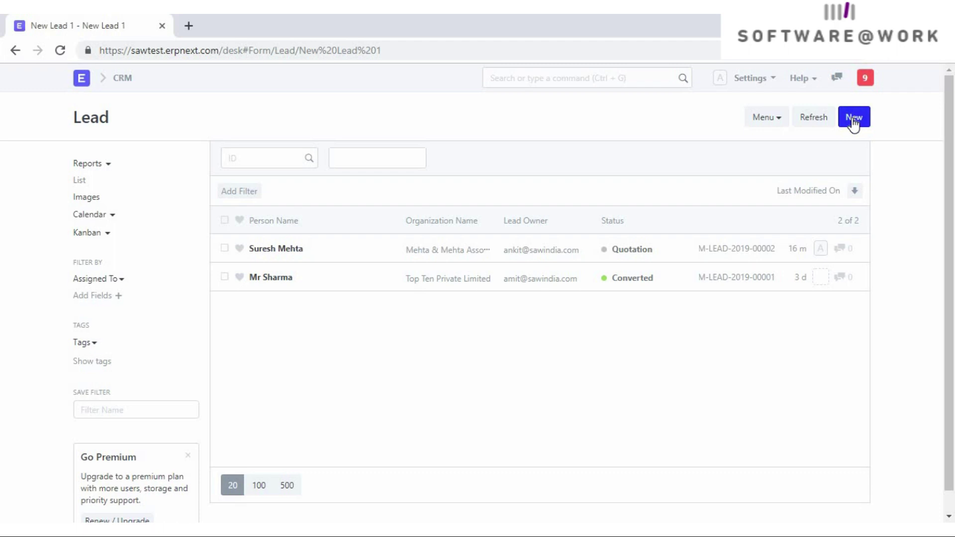
{"action": "left_click", "coordinate": [279, 282]}
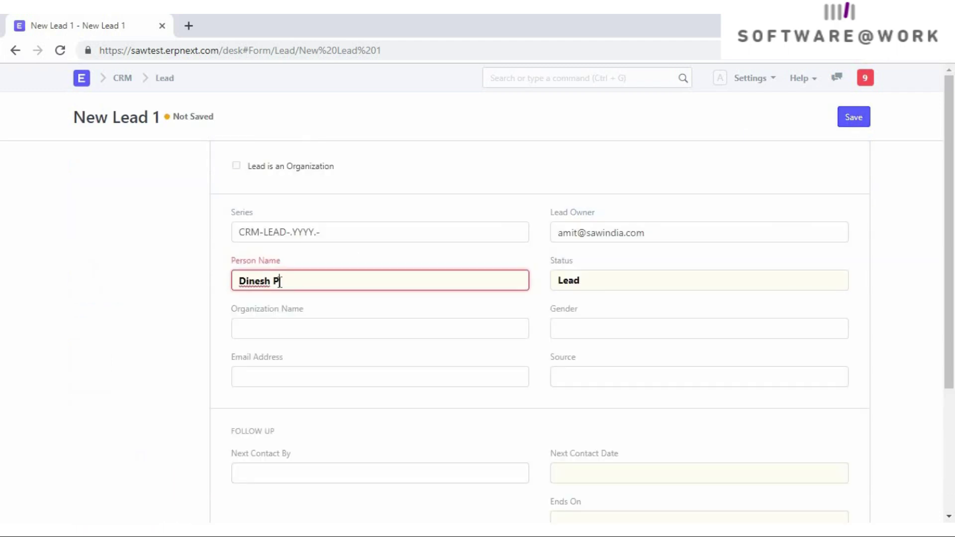
{"action": "left_click", "coordinate": [273, 327]}
{"action": "type", "text": "Patel "}
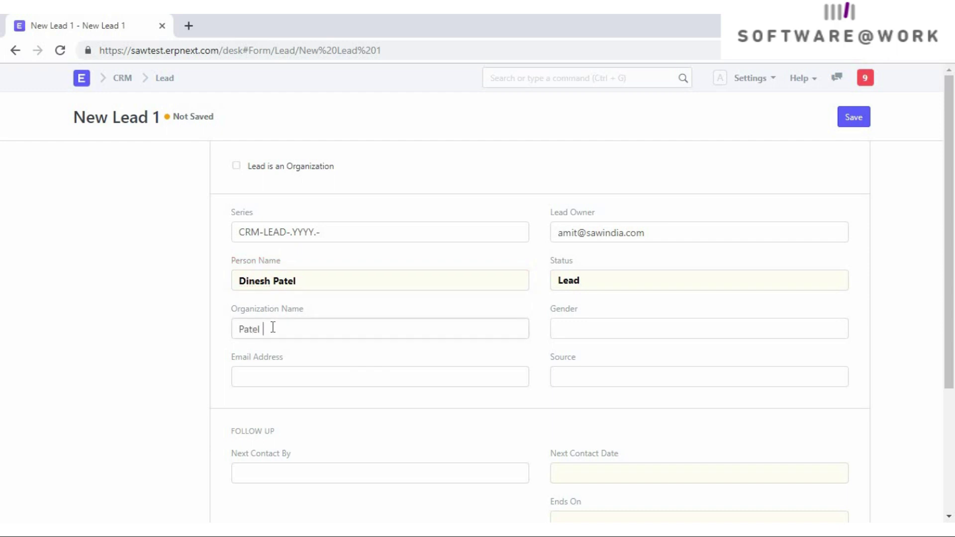
{"action": "type", "text": "& Patel Associates"}
{"action": "key", "text": "Tab"}
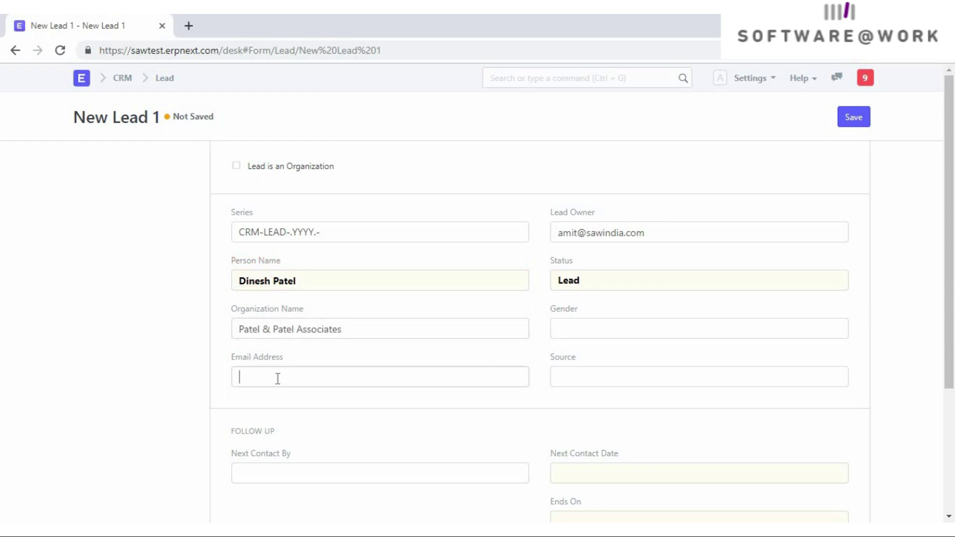
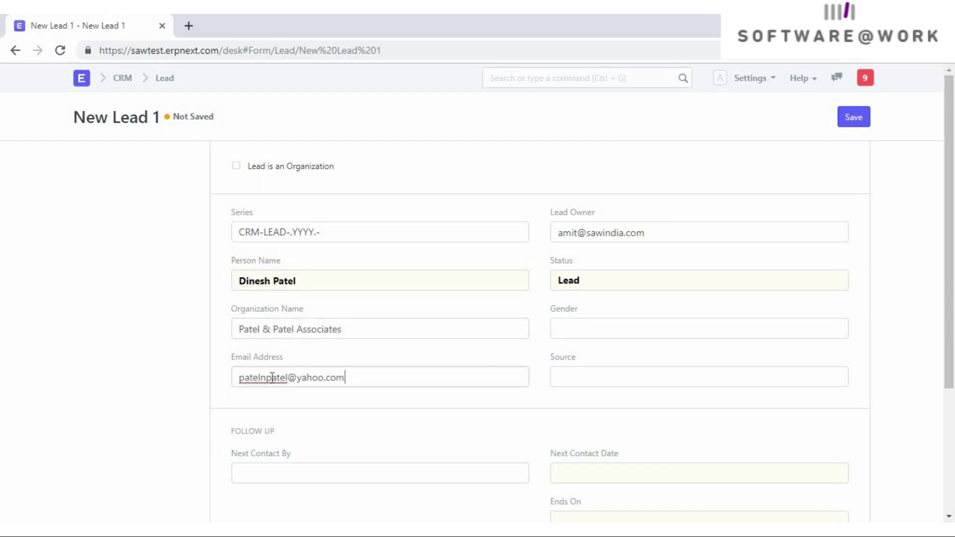
{"action": "left_click", "coordinate": [572, 330]}
{"action": "left_click", "coordinate": [568, 379]}
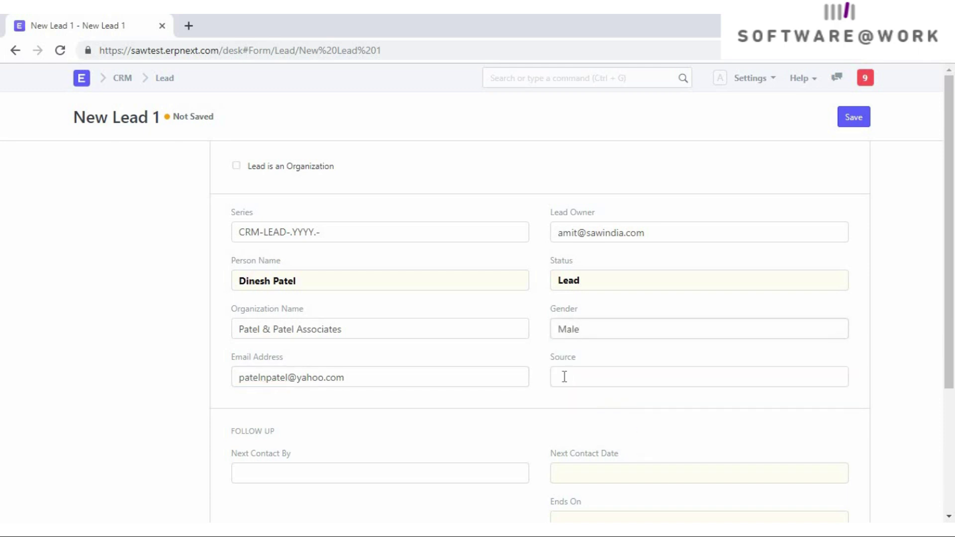
Set source Advertisement, with the lead owner as next contact and a next contact date.
{"action": "scroll", "coordinate": [817, 410], "scroll_direction": "down", "scroll_amount": 3}
{"action": "scroll", "coordinate": [614, 467], "scroll_direction": "down", "scroll_amount": 1}
{"action": "left_click", "coordinate": [613, 467]}
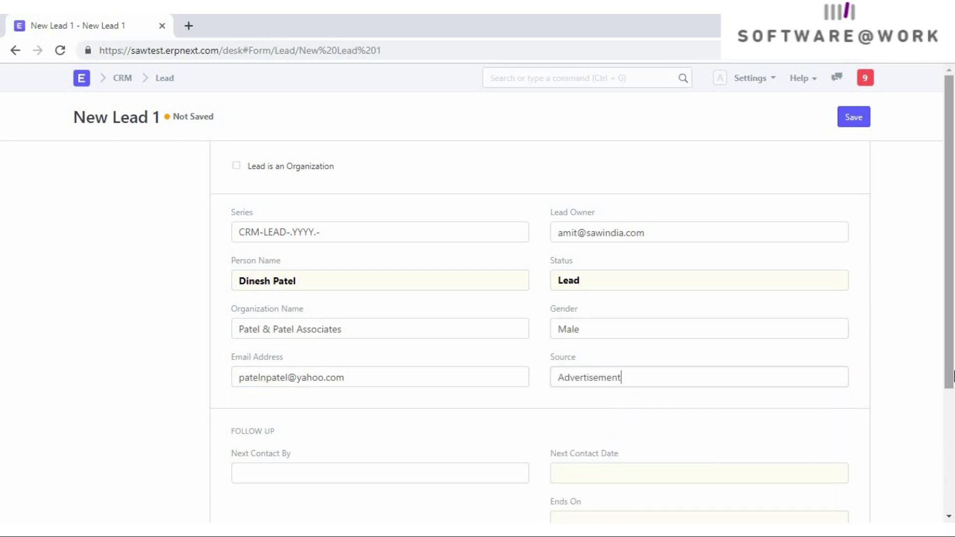
{"action": "scroll", "coordinate": [954, 376], "scroll_direction": "down", "scroll_amount": 3}
{"action": "scroll", "coordinate": [322, 292], "scroll_direction": "down", "scroll_amount": 1}
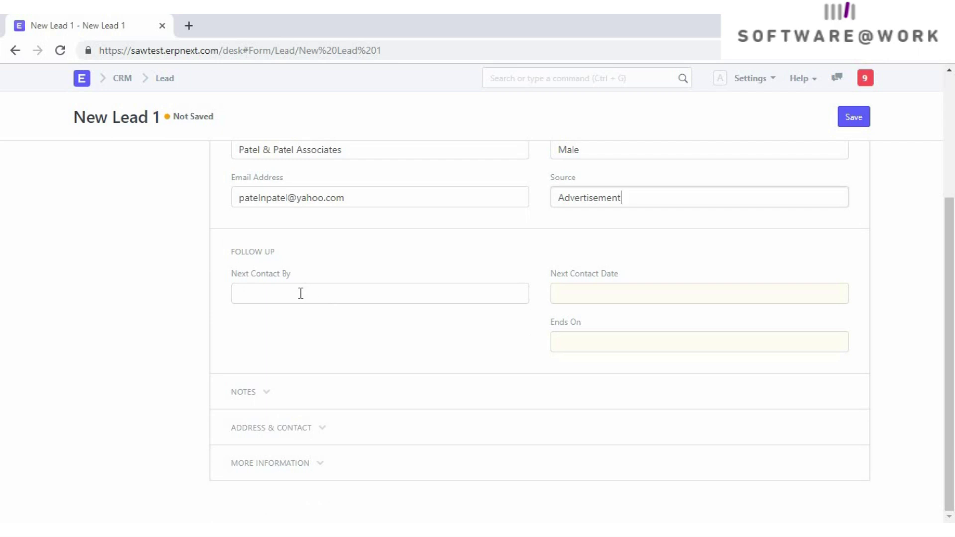
{"action": "left_click", "coordinate": [301, 293]}
{"action": "left_click", "coordinate": [290, 324]}
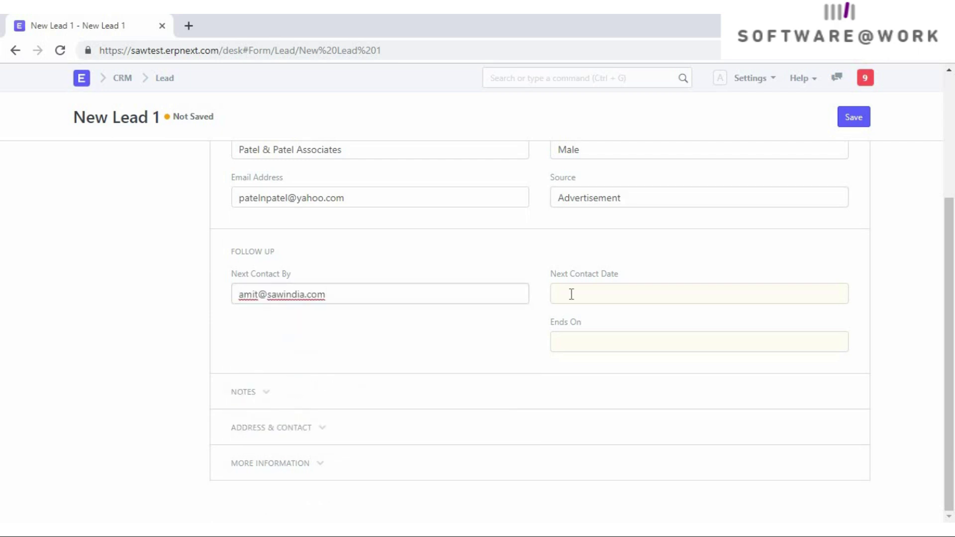
{"action": "left_click", "coordinate": [572, 294]}
{"action": "left_click", "coordinate": [613, 398]}
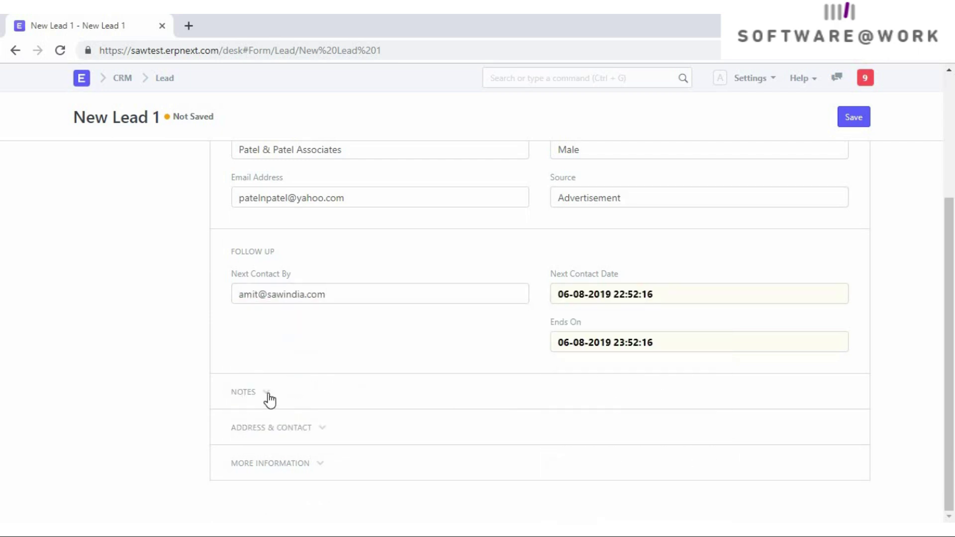
Add the note 'Client need to discuss about new requirement of electronic items' and save.
{"action": "left_click", "coordinate": [268, 396]}
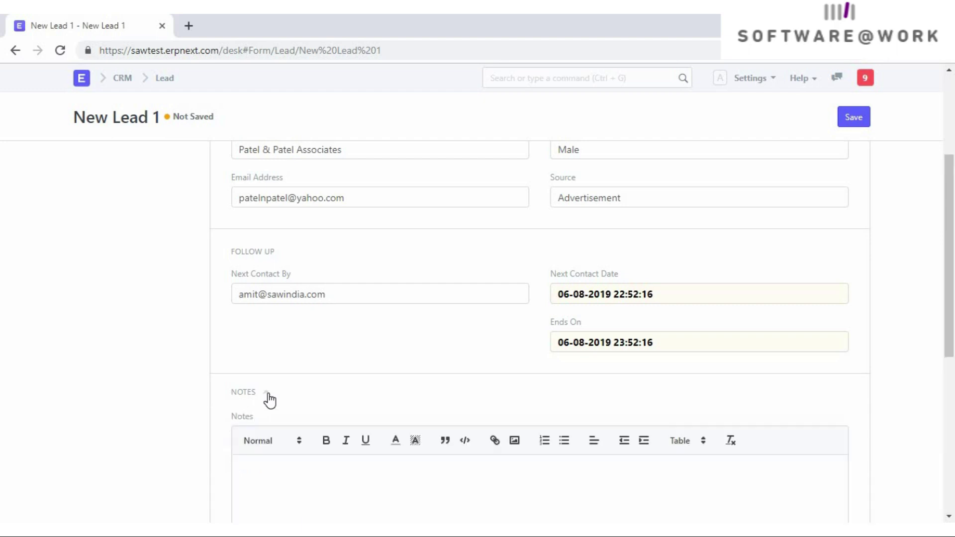
{"action": "scroll", "coordinate": [266, 399], "scroll_direction": "down", "scroll_amount": 3}
{"action": "left_click", "coordinate": [256, 331]}
{"action": "type", "text": "Client"}
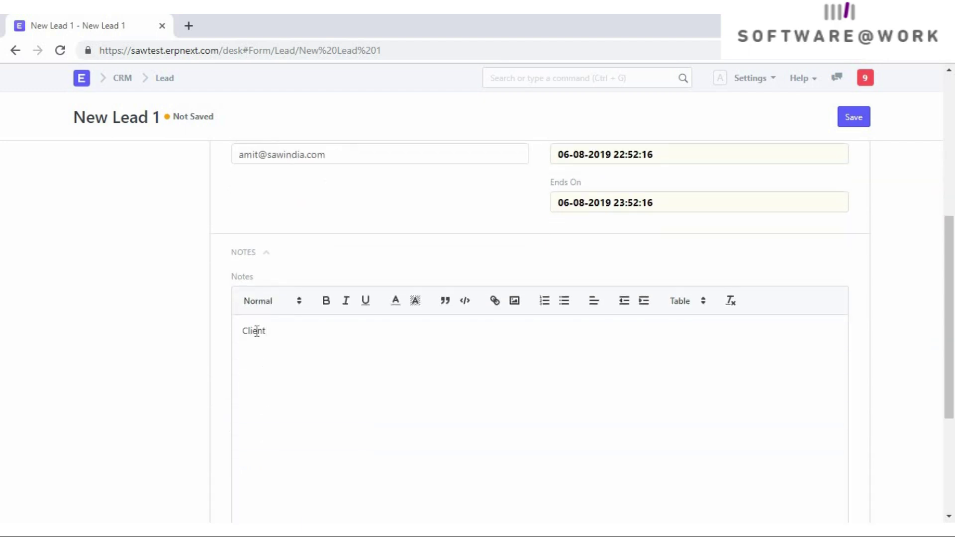
{"action": "type", "text": " need to discuss about "}
{"action": "type", "text": "new requirement of electronic items."}
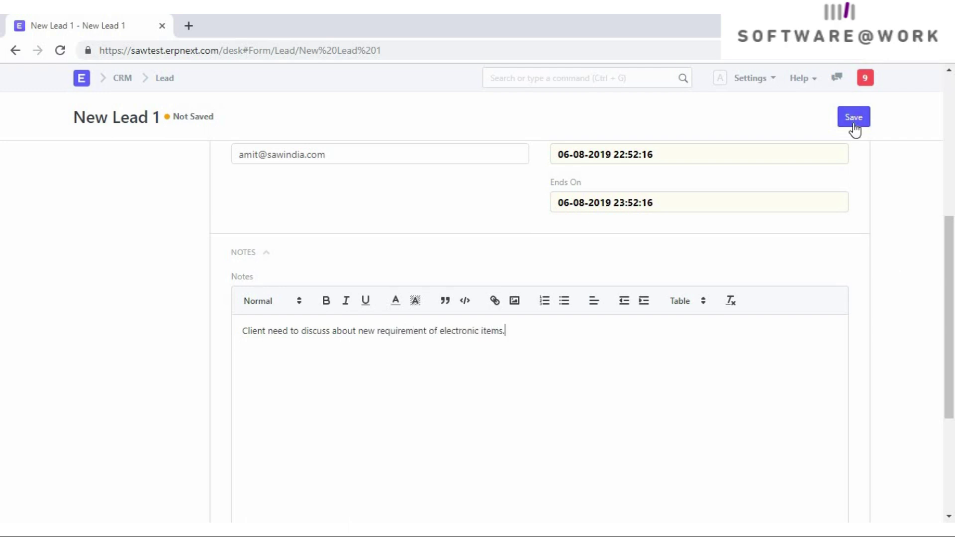
{"action": "left_click", "coordinate": [854, 123]}
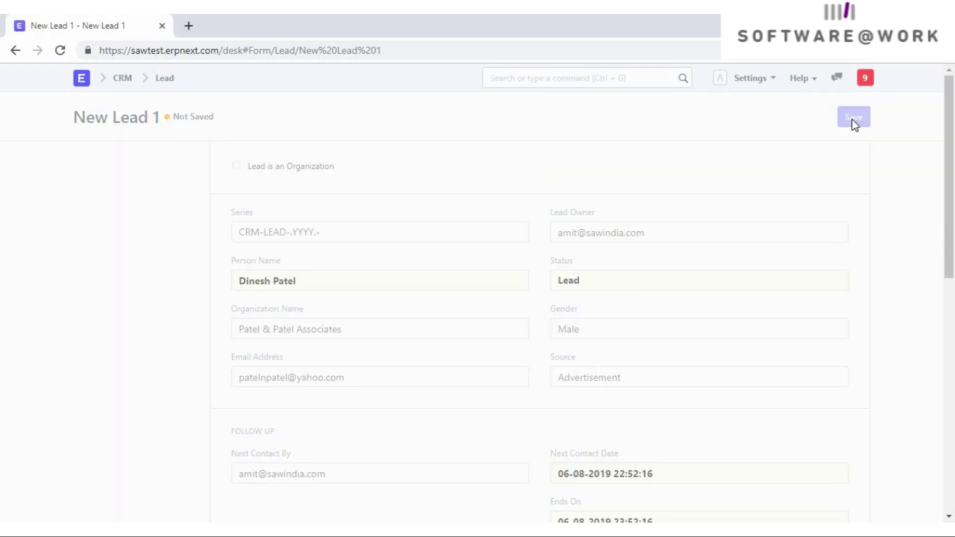
Create an opportunity from the lead with a first item of 5 × 21 MP Camera.
{"action": "left_click", "coordinate": [850, 157]}
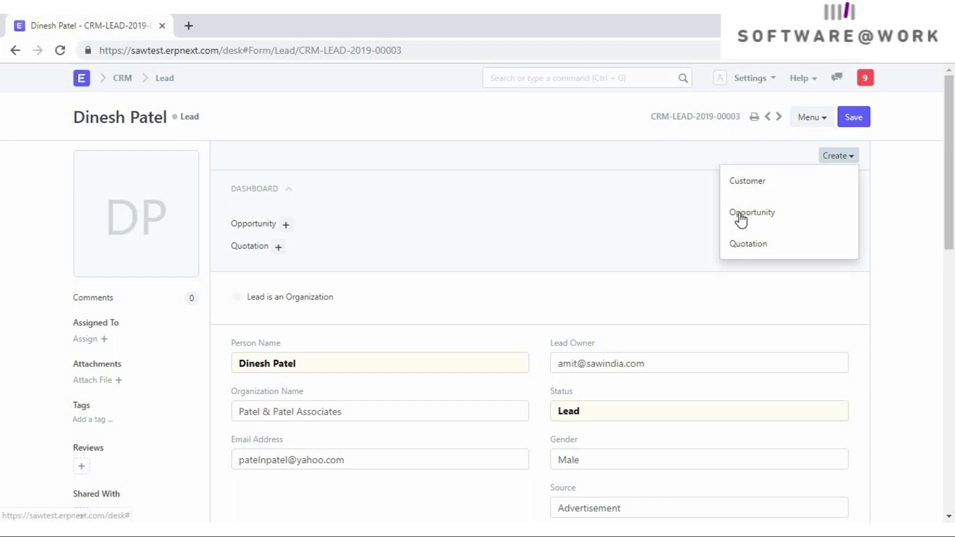
{"action": "left_click", "coordinate": [742, 214]}
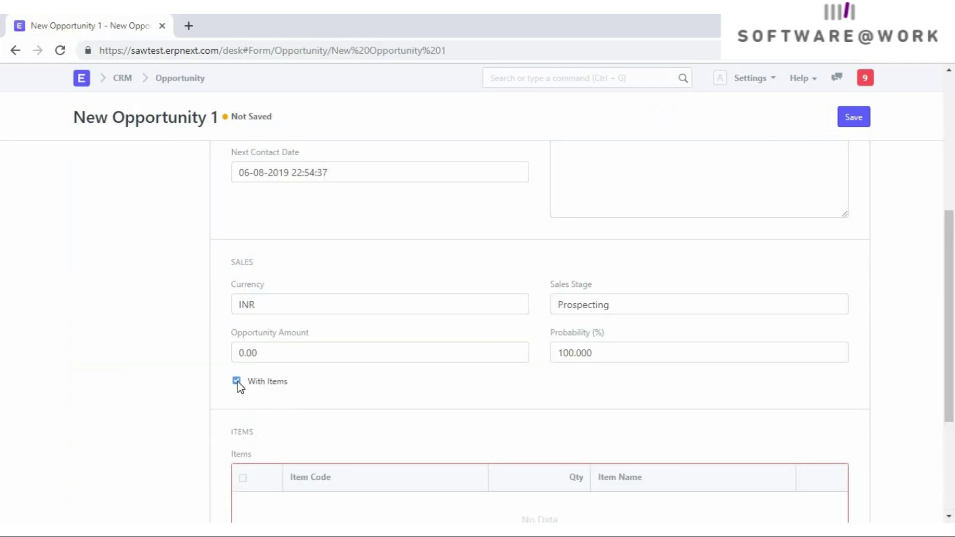
{"action": "scroll", "coordinate": [241, 358], "scroll_direction": "down", "scroll_amount": 3}
{"action": "left_click", "coordinate": [313, 377]}
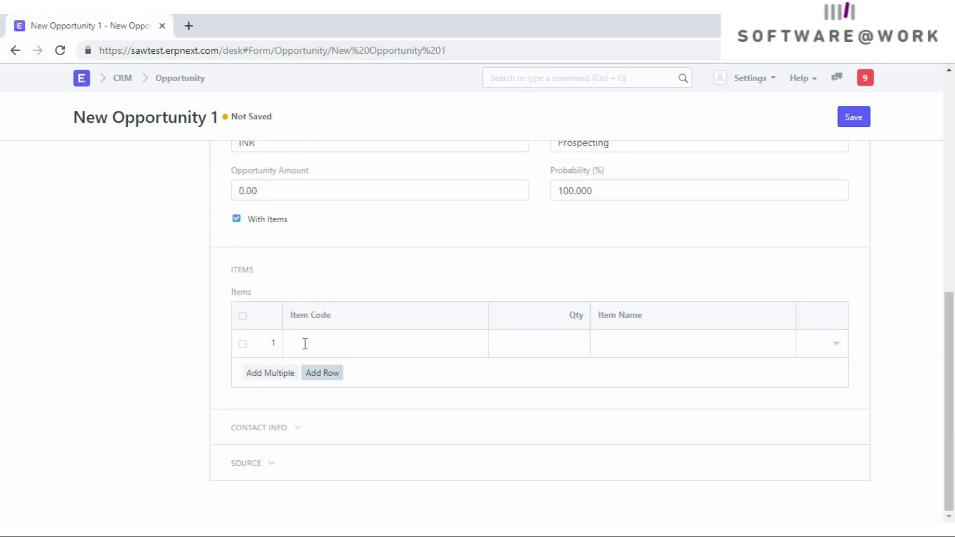
{"action": "left_click", "coordinate": [305, 343]}
{"action": "left_click", "coordinate": [309, 377]}
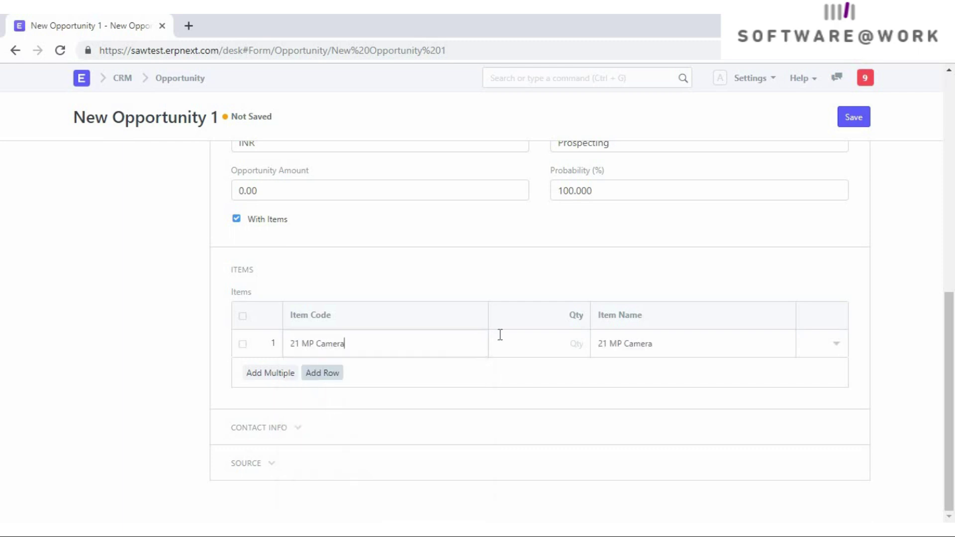
{"action": "left_click", "coordinate": [500, 335]}
{"action": "type", "text": "5"}
Add Mobile display 6" as the second opportunity item.
{"action": "left_click", "coordinate": [327, 378]}
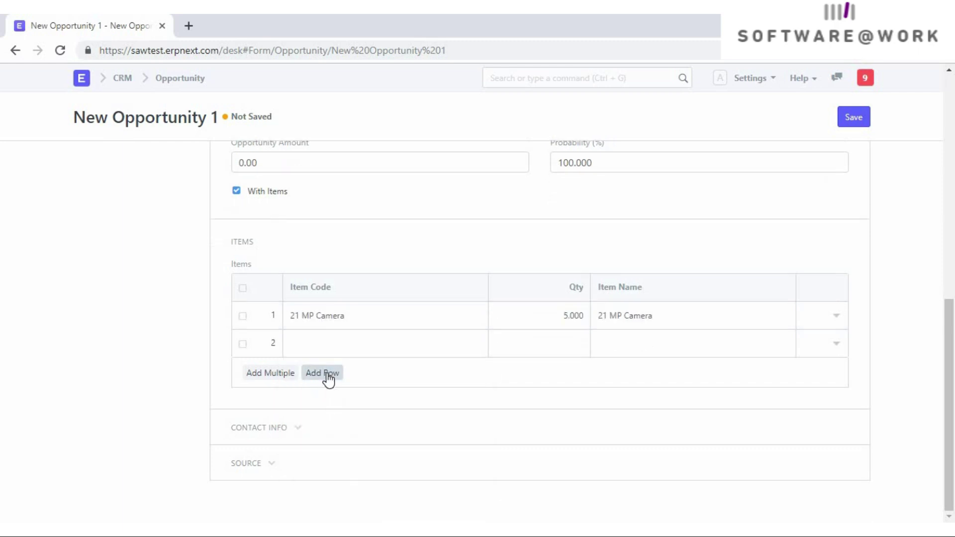
{"action": "left_click", "coordinate": [312, 344]}
{"action": "type", "text": "mo"}
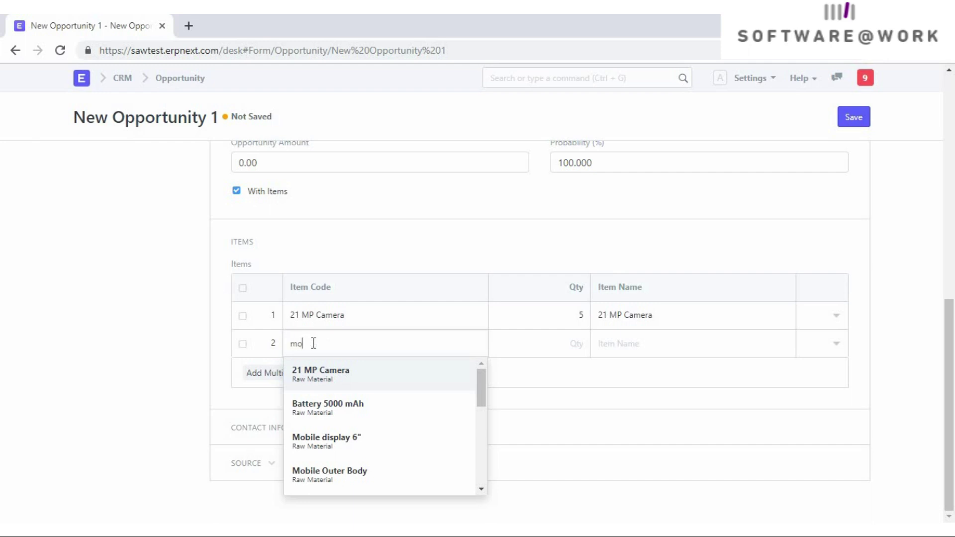
{"action": "type", "text": "bile"}
{"action": "left_click", "coordinate": [318, 379]}
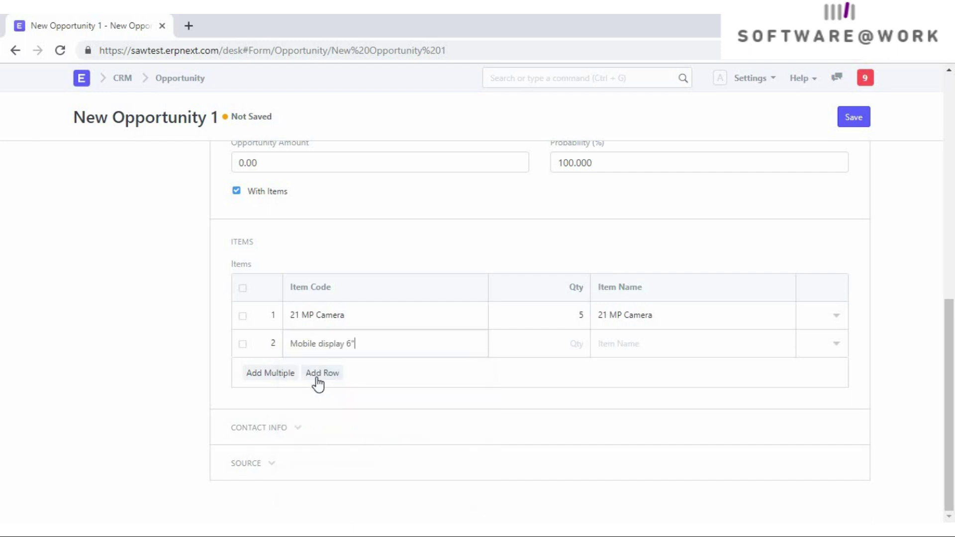
{"action": "left_click", "coordinate": [551, 345]}
Give the display quantity 10, save opportunity CRM-OPP-2019-00003, and reopen it.
{"action": "type", "text": "10"}
{"action": "left_click", "coordinate": [854, 119]}
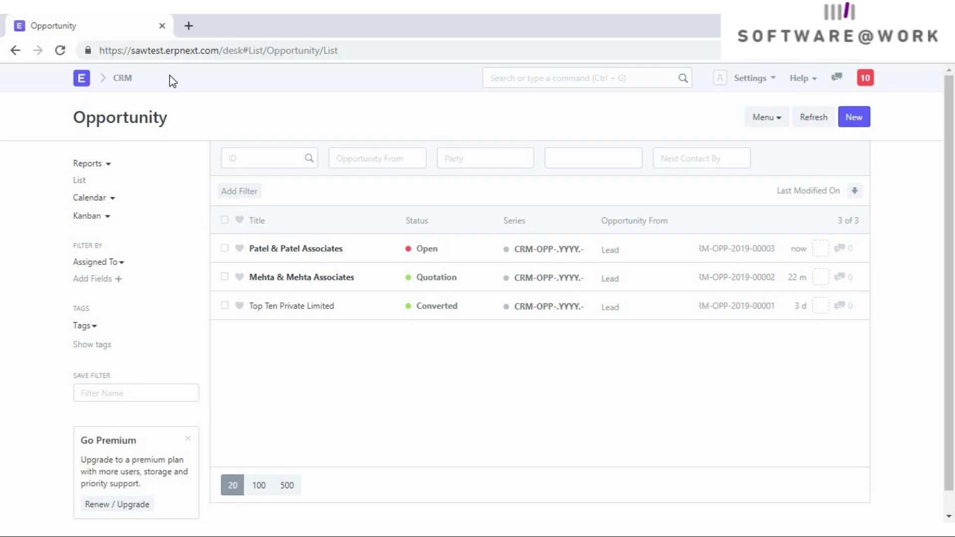
{"action": "left_click", "coordinate": [300, 256]}
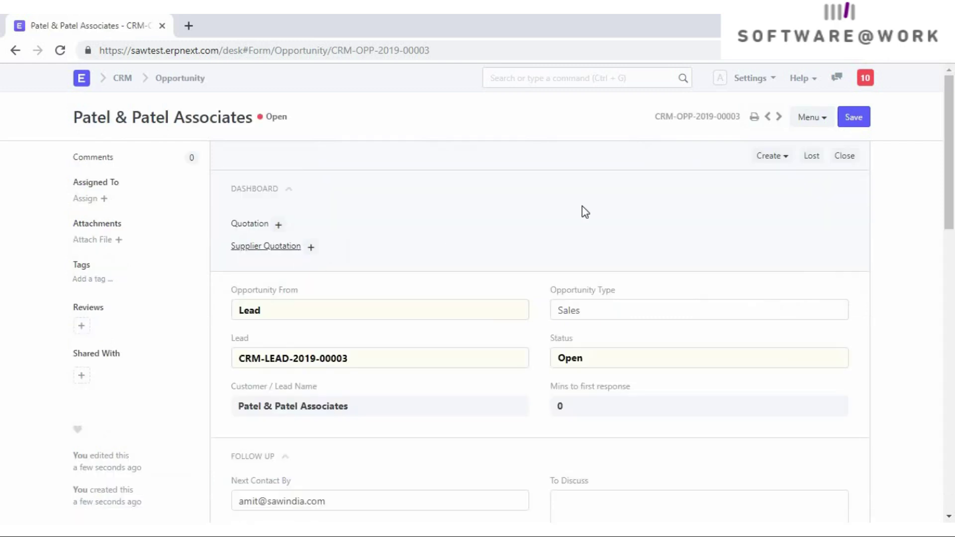
{"action": "left_click", "coordinate": [776, 162]}
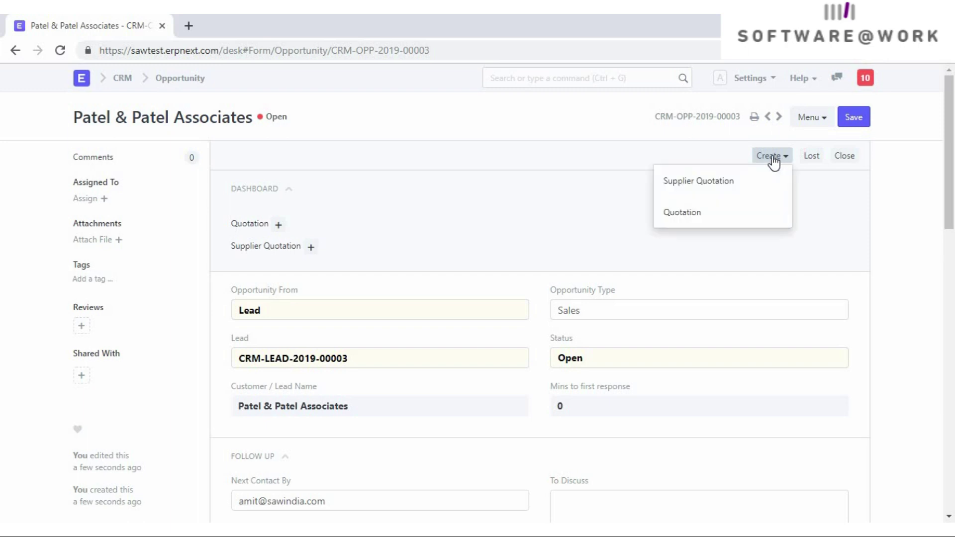
Create a quotation from the opportunity and review its items and address details.
{"action": "left_click", "coordinate": [684, 212]}
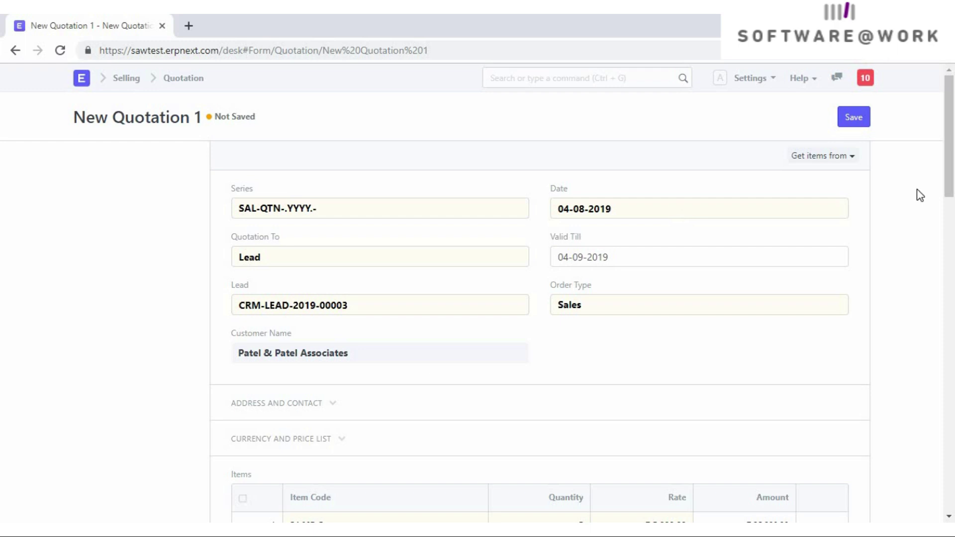
{"action": "left_click_drag", "start_coordinate": [951, 190], "coordinate": [935, 233]}
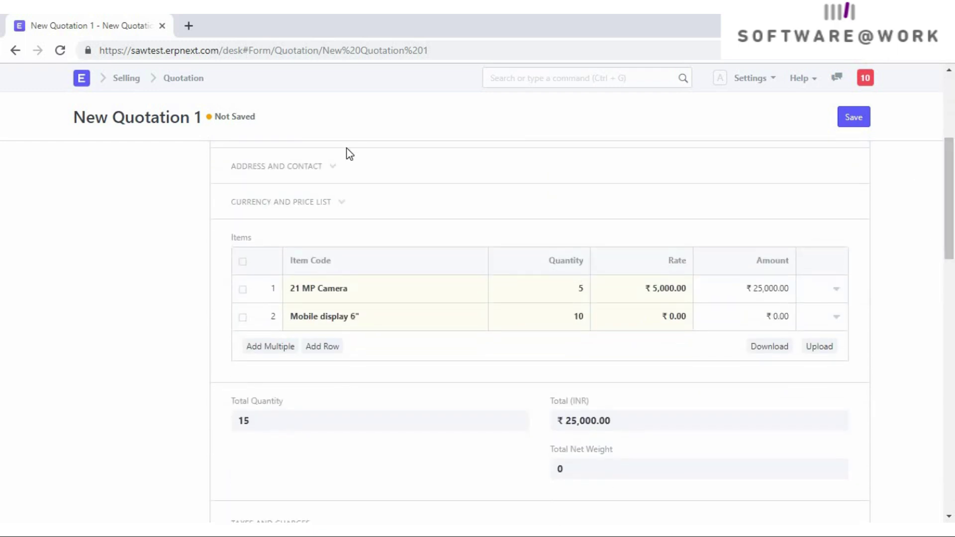
{"action": "left_click", "coordinate": [334, 170]}
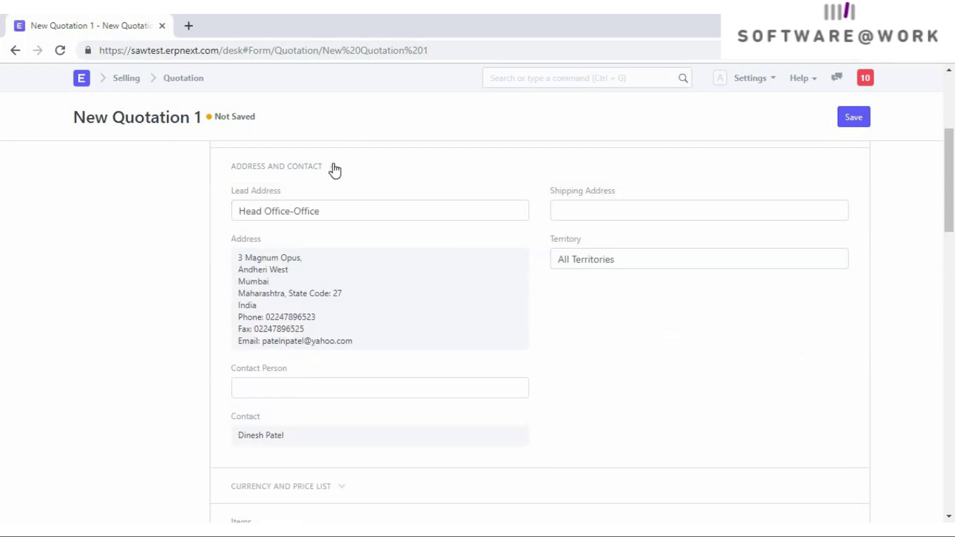
{"action": "left_click", "coordinate": [335, 170]}
{"action": "mouse_move", "coordinate": [284, 167]}
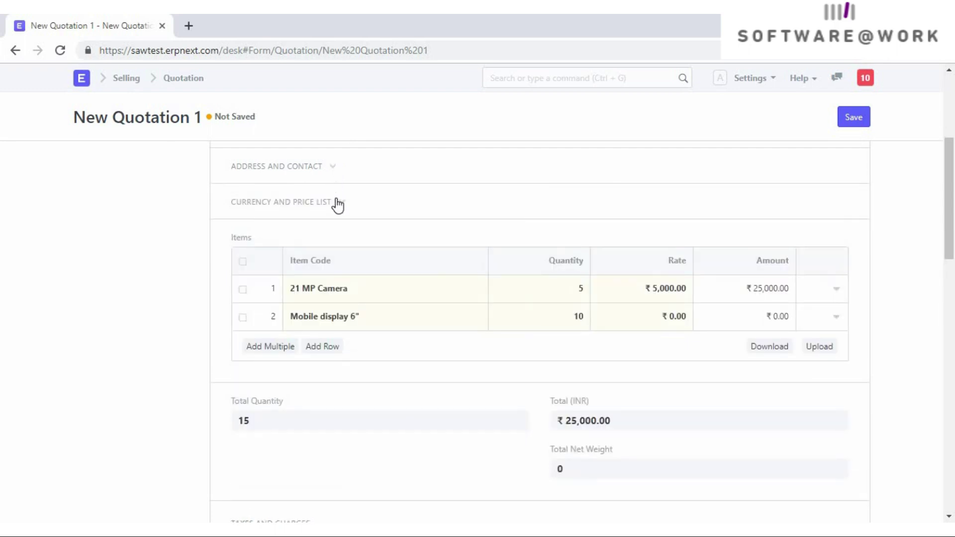
Set the Mobile display 6" rate to 1,500, bringing the total to ₹40,000.
{"action": "left_click", "coordinate": [342, 212]}
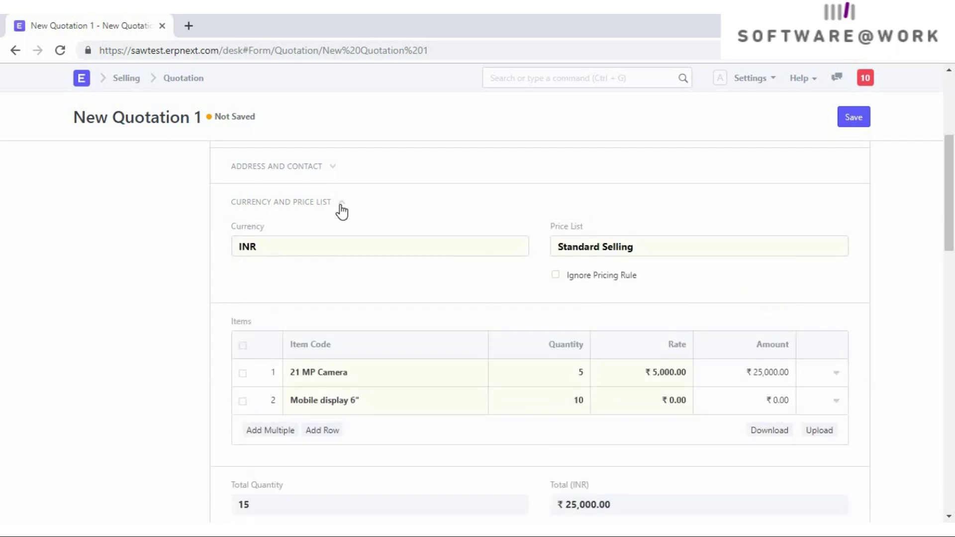
{"action": "left_click", "coordinate": [342, 211]}
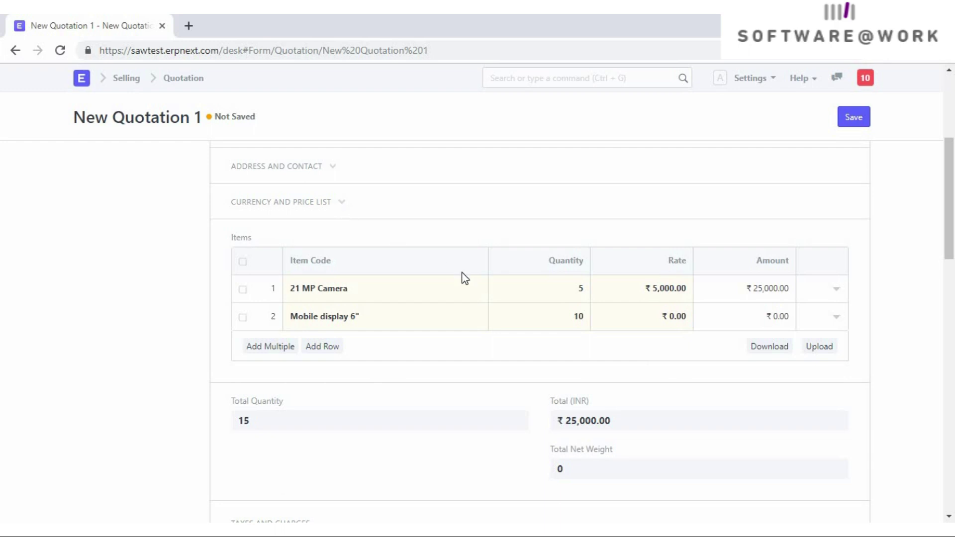
{"action": "left_click", "coordinate": [656, 318]}
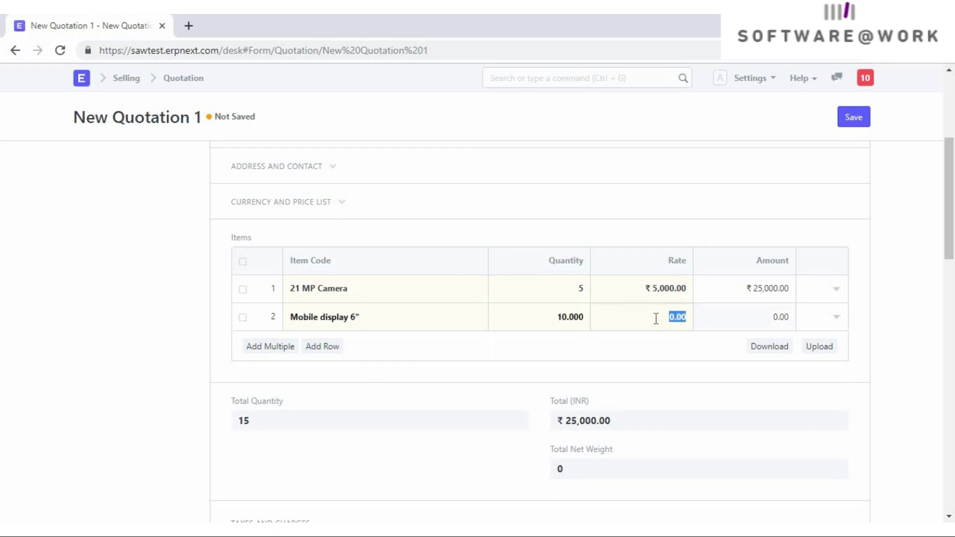
{"action": "type", "text": "1500"}
{"action": "left_click_drag", "start_coordinate": [950, 239], "coordinate": [951, 307]}
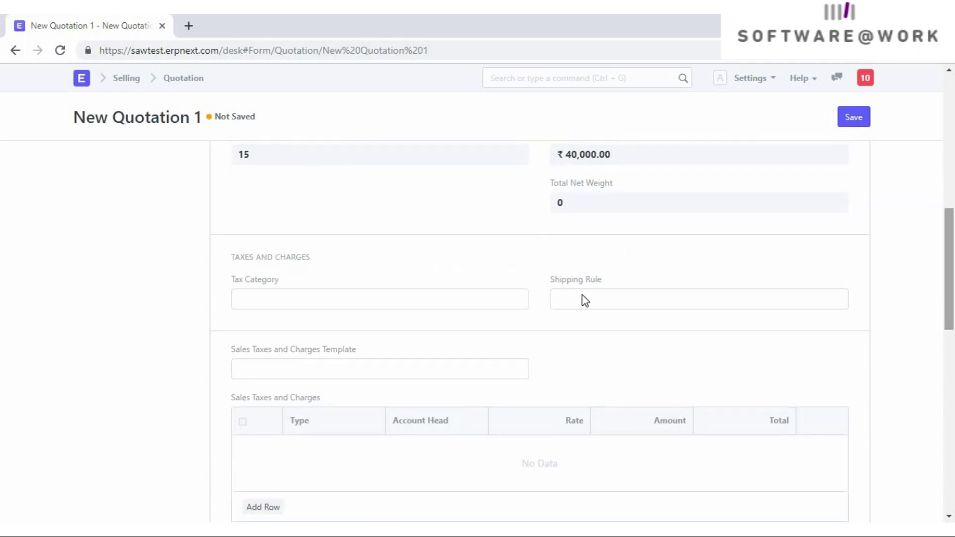
Set the quotation's tax category to GST and shipping rule to Next day shipping.
{"action": "left_click", "coordinate": [256, 299]}
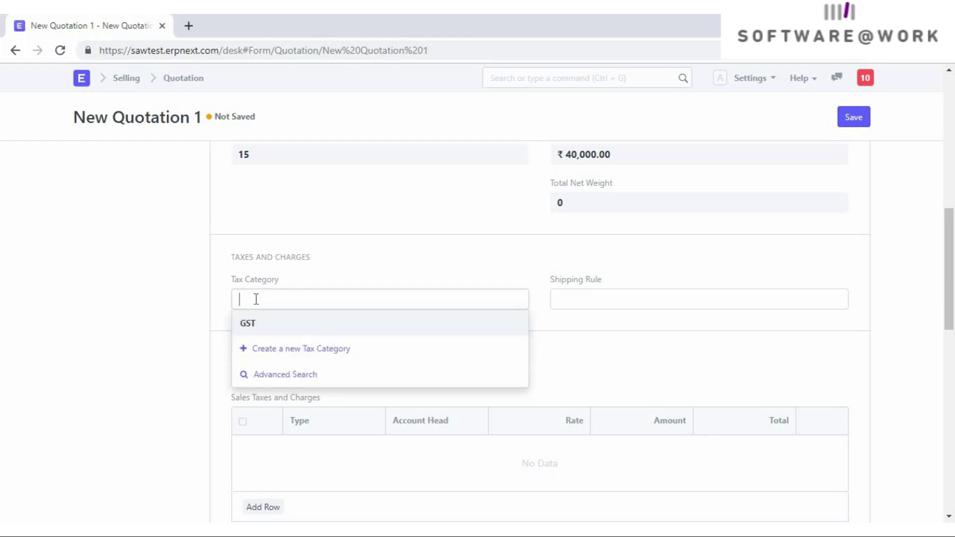
{"action": "left_click", "coordinate": [248, 325]}
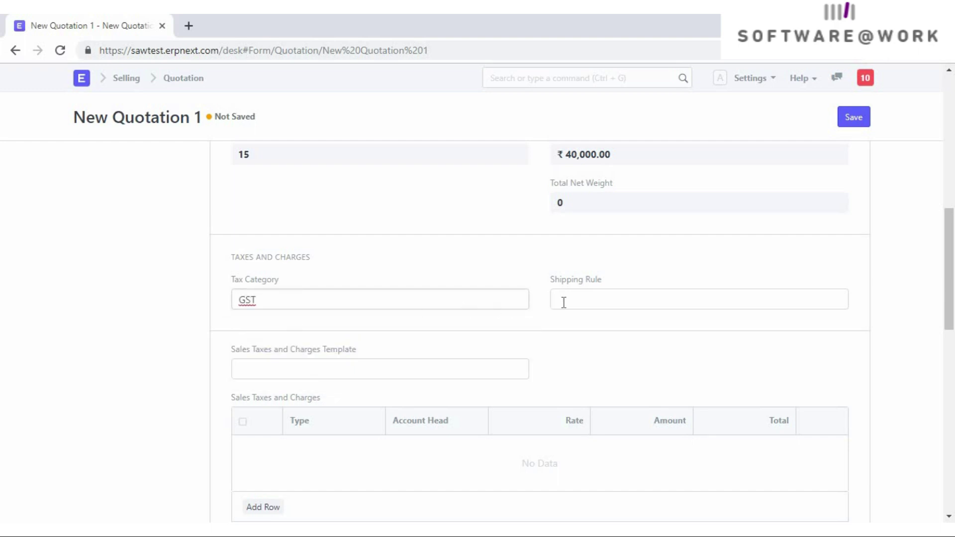
{"action": "scroll", "coordinate": [564, 302], "scroll_direction": "down", "scroll_amount": 2}
{"action": "left_click", "coordinate": [607, 191]}
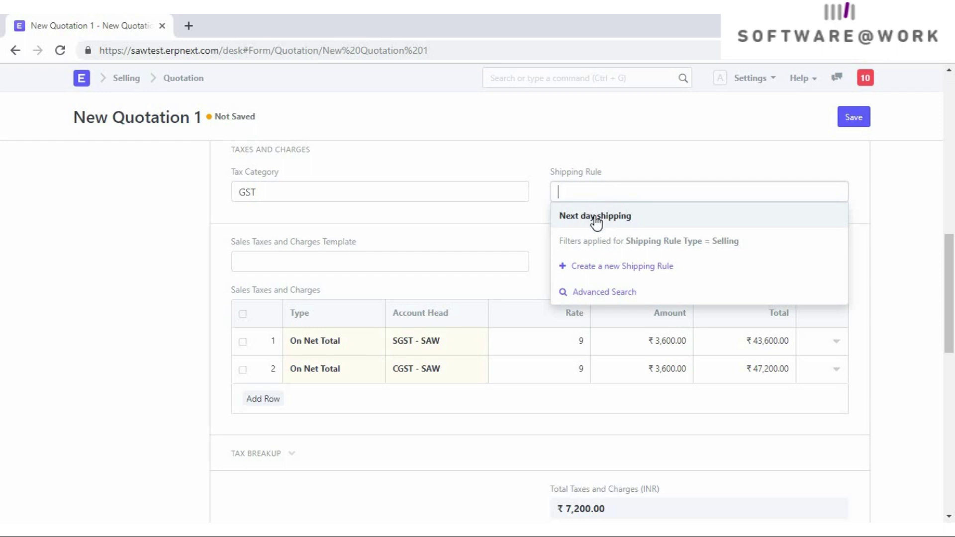
{"action": "left_click", "coordinate": [596, 219]}
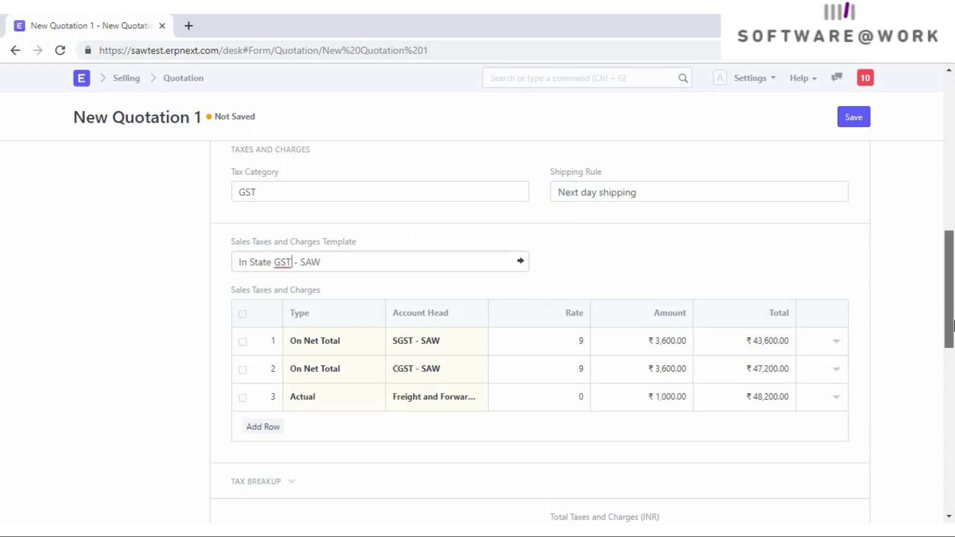
{"action": "left_click_drag", "start_coordinate": [950, 321], "coordinate": [954, 458]}
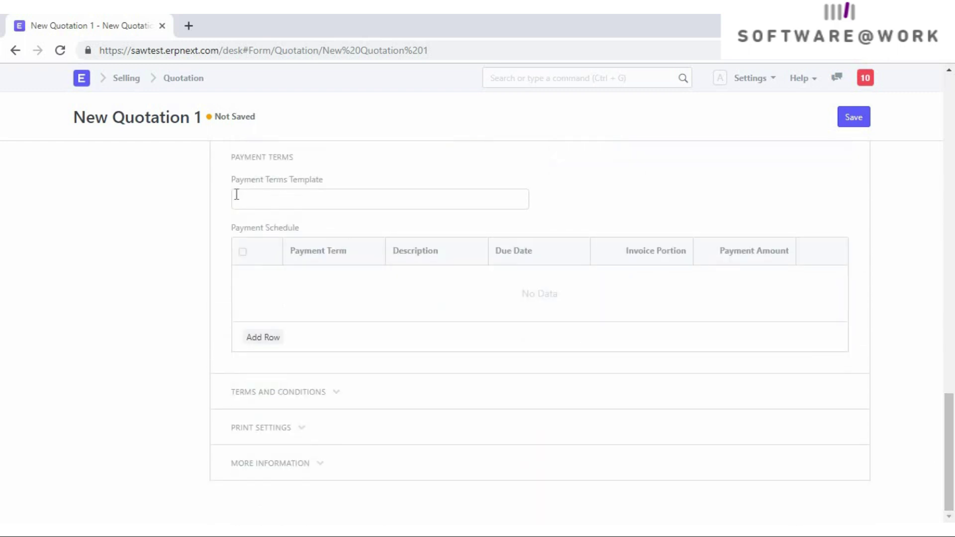
Apply 50% Advance & 50% after Invoice payment terms and Sales Terms, then save.
{"action": "left_click", "coordinate": [237, 194]}
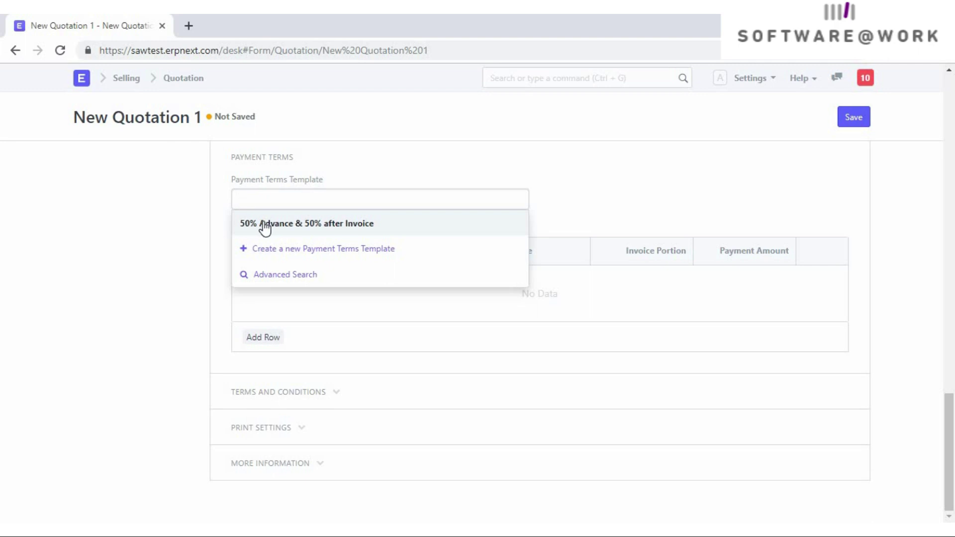
{"action": "left_click", "coordinate": [264, 222]}
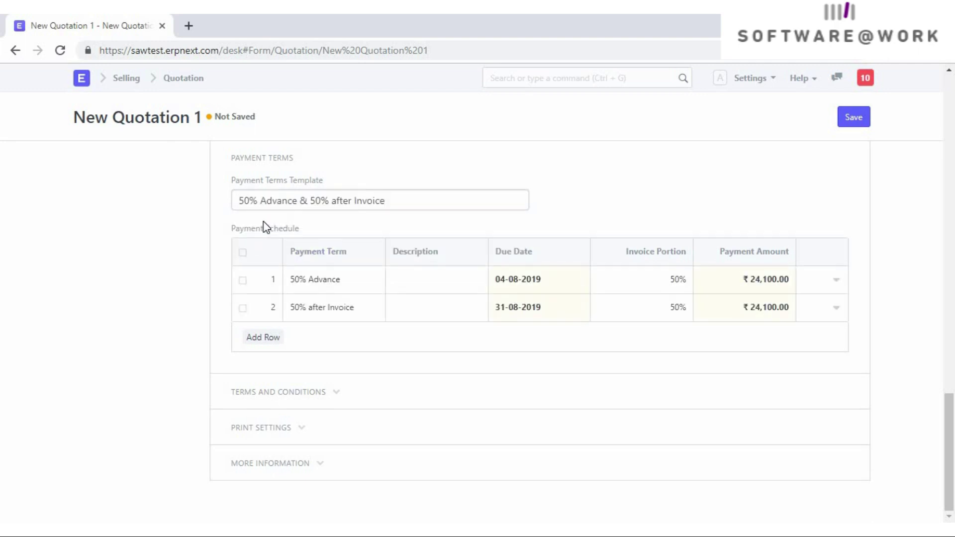
{"action": "left_click", "coordinate": [275, 393]}
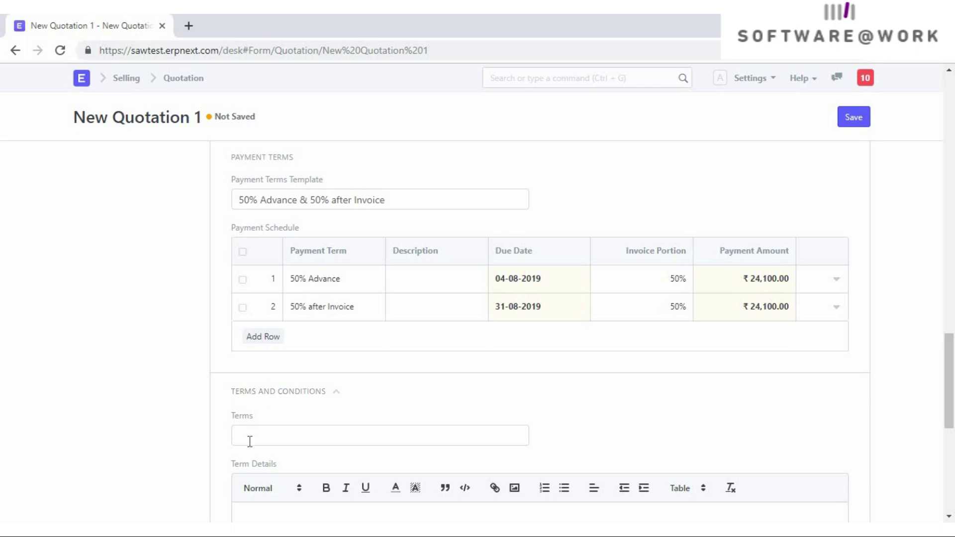
{"action": "scroll", "coordinate": [250, 446], "scroll_direction": "down", "scroll_amount": 3}
{"action": "scroll", "coordinate": [254, 349], "scroll_direction": "down", "scroll_amount": 4}
{"action": "scroll", "coordinate": [258, 252], "scroll_direction": "up", "scroll_amount": 2}
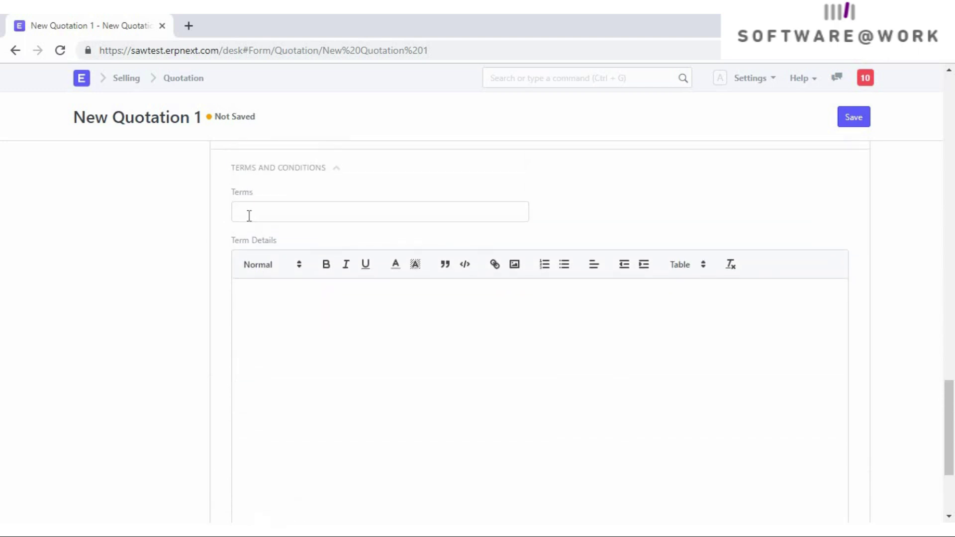
{"action": "left_click", "coordinate": [250, 215]}
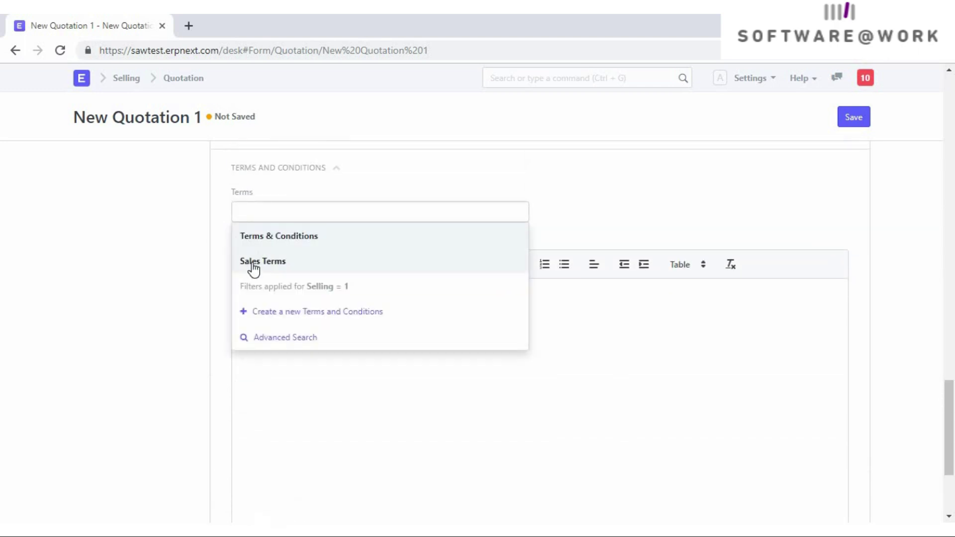
{"action": "left_click", "coordinate": [252, 264]}
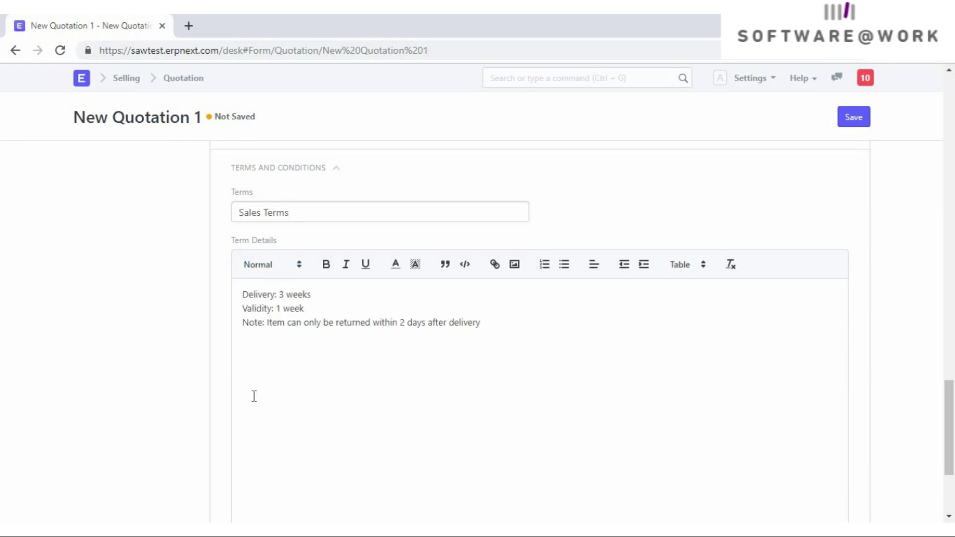
{"action": "left_click", "coordinate": [851, 118]}
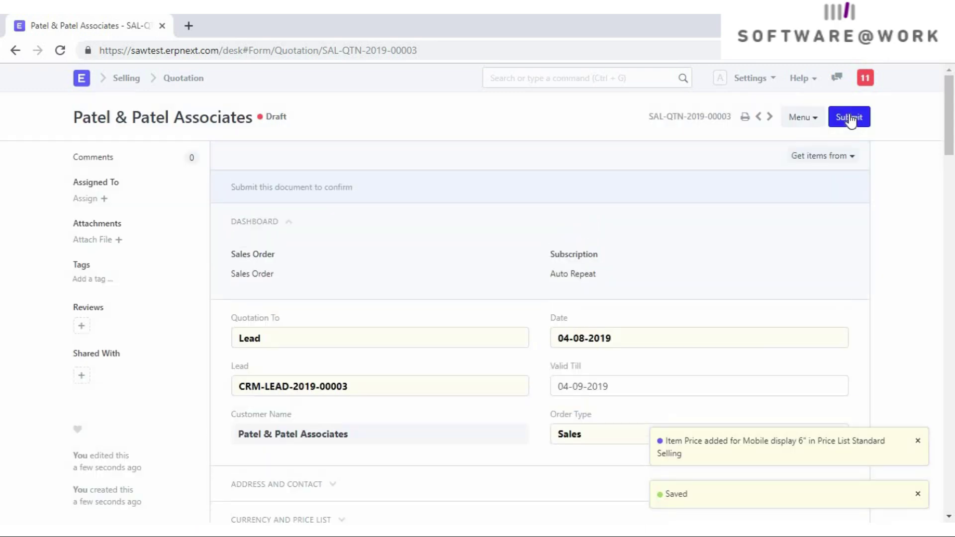
Submit quotation SAL-QTN-2019-00003 and view its printed document.
{"action": "left_click", "coordinate": [851, 121]}
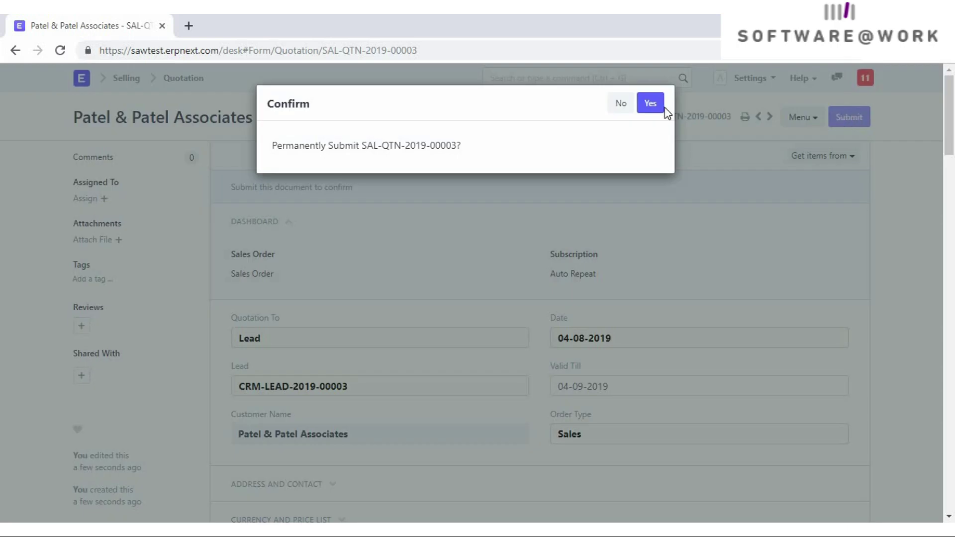
{"action": "left_click", "coordinate": [652, 105]}
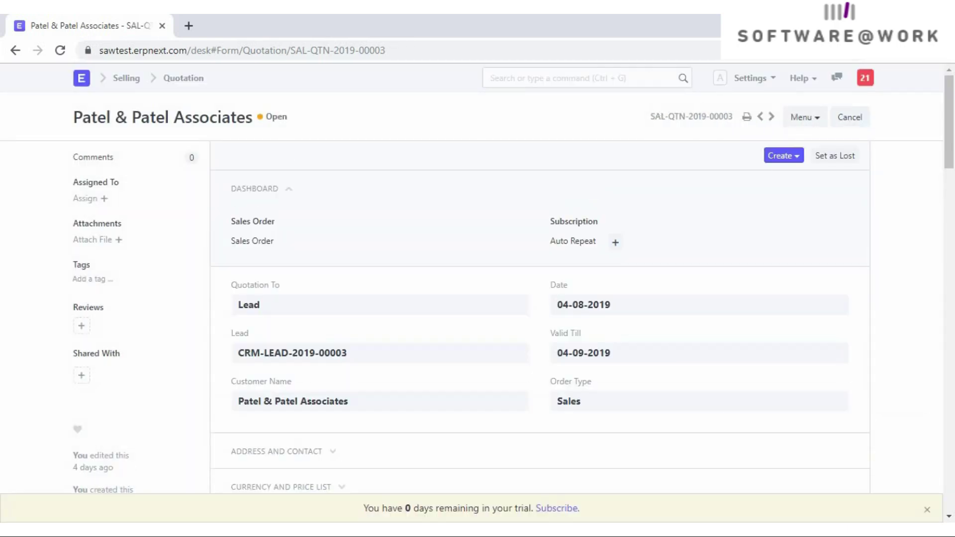
{"action": "left_click", "coordinate": [747, 119]}
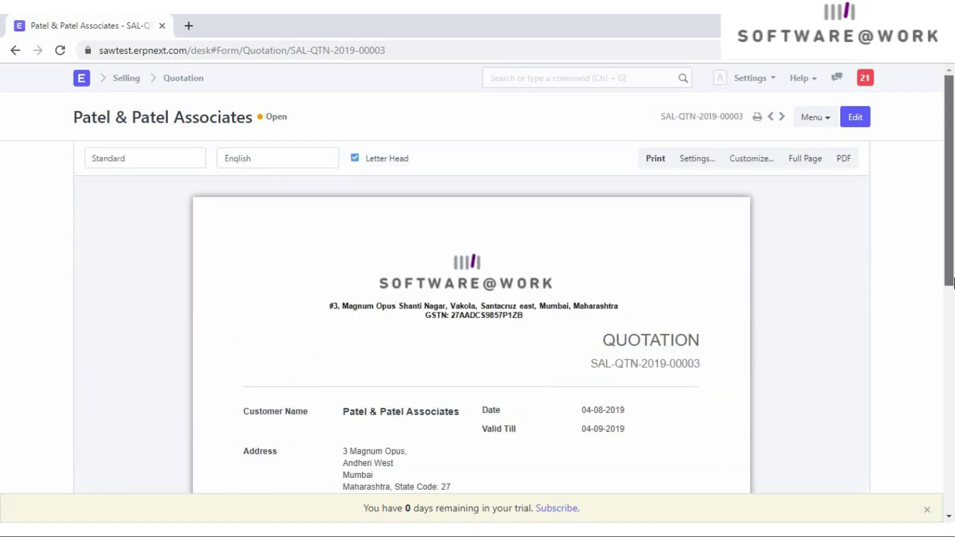
Scroll through the quotation print preview and email it to the customer.
{"action": "left_click_drag", "start_coordinate": [948, 186], "coordinate": [953, 343]}
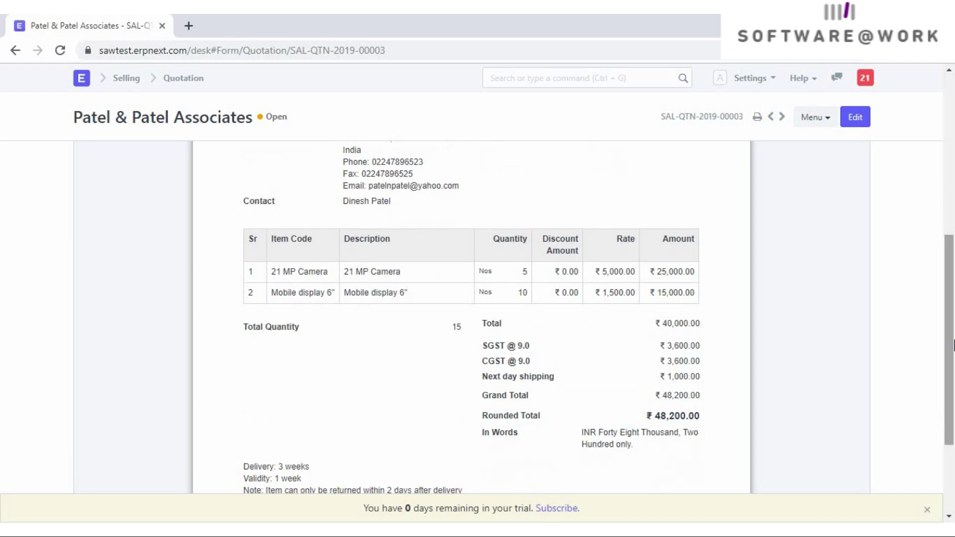
{"action": "left_click_drag", "start_coordinate": [953, 343], "coordinate": [953, 453]}
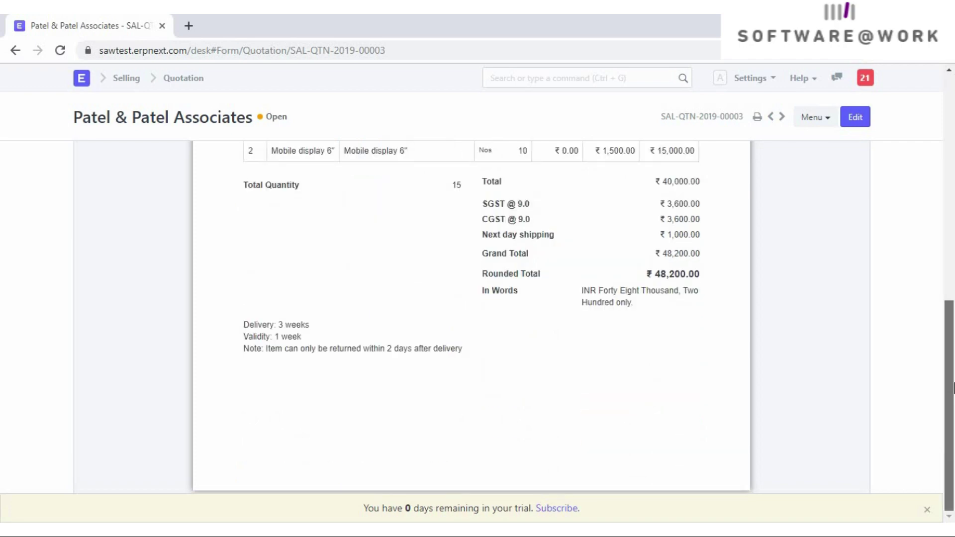
{"action": "left_click_drag", "start_coordinate": [953, 388], "coordinate": [951, 149]}
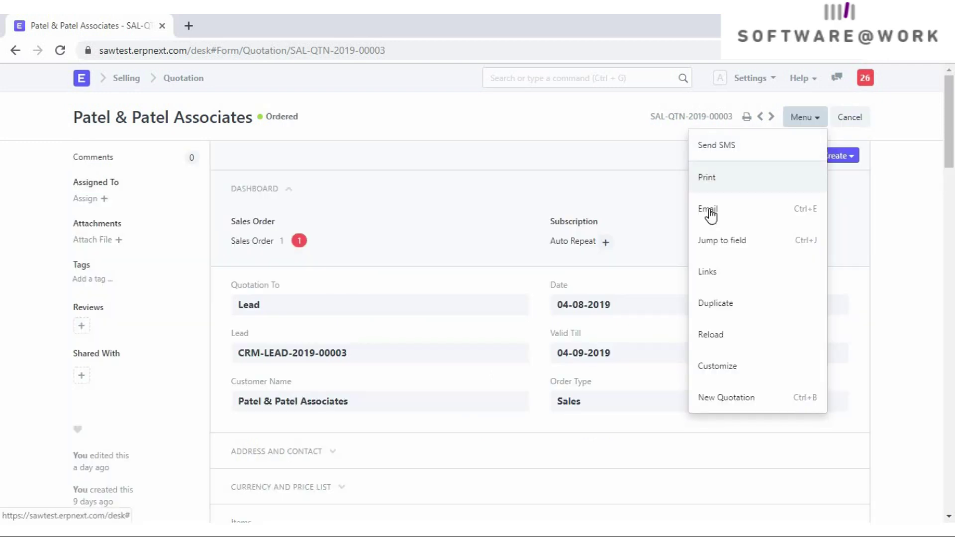
{"action": "left_click", "coordinate": [710, 209]}
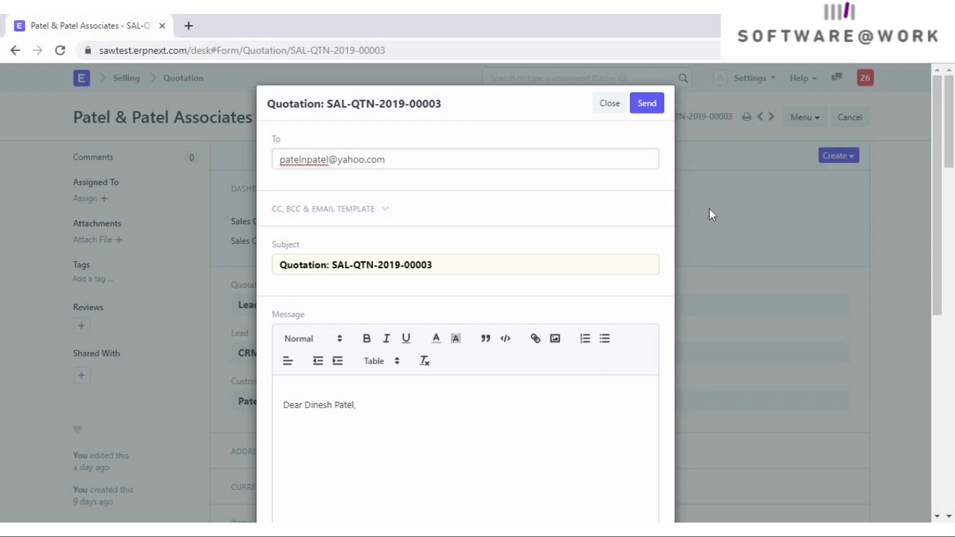
{"action": "left_click", "coordinate": [646, 107]}
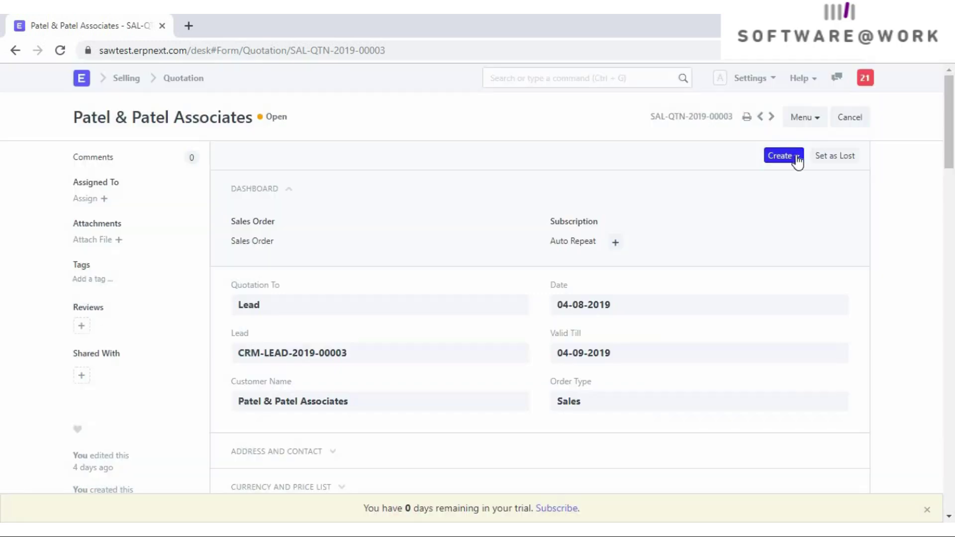
Create sales order SAL-ORD-2019-00003 for Patel & Patel Associates from the quotation.
{"action": "left_click", "coordinate": [798, 159]}
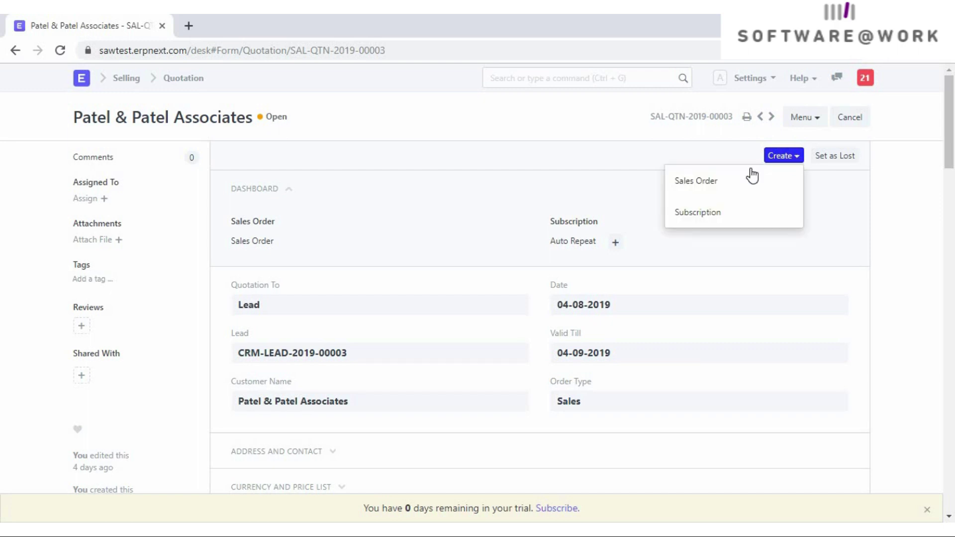
{"action": "left_click", "coordinate": [702, 182]}
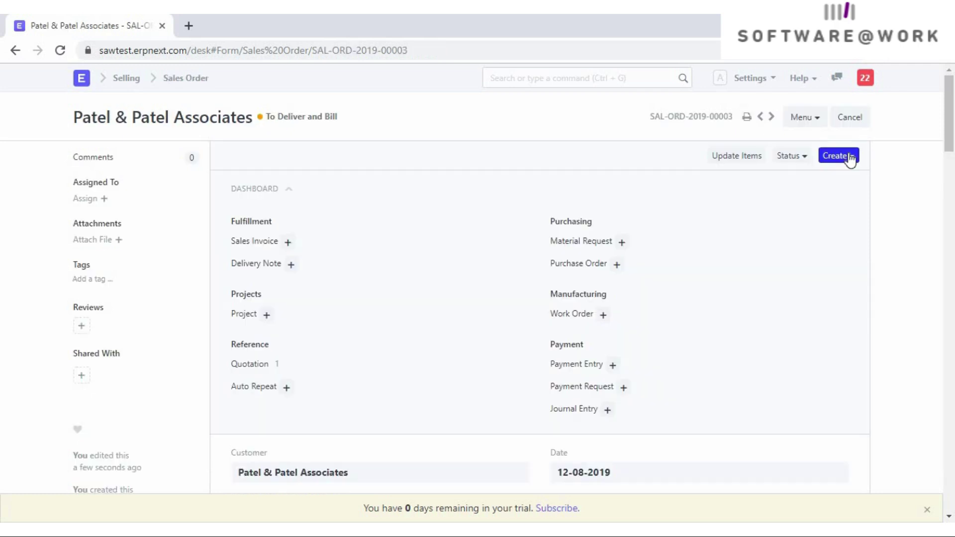
{"action": "left_click", "coordinate": [849, 158]}
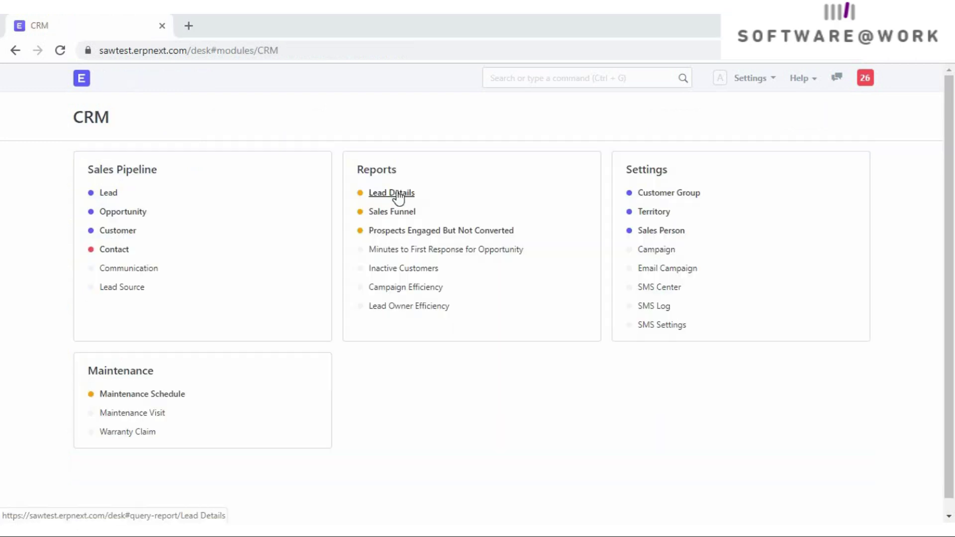
{"action": "left_click", "coordinate": [397, 193]}
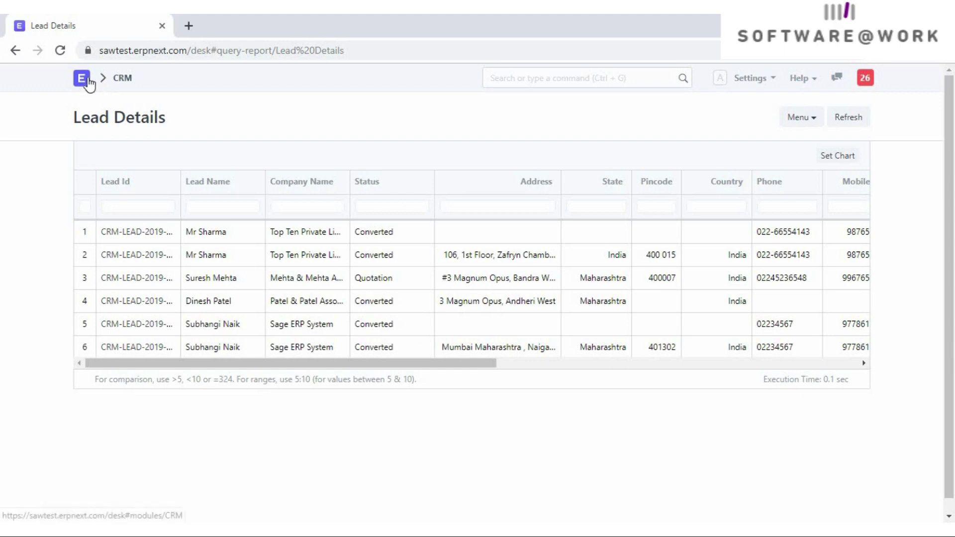
{"action": "left_click", "coordinate": [16, 50]}
{"action": "left_click", "coordinate": [399, 214]}
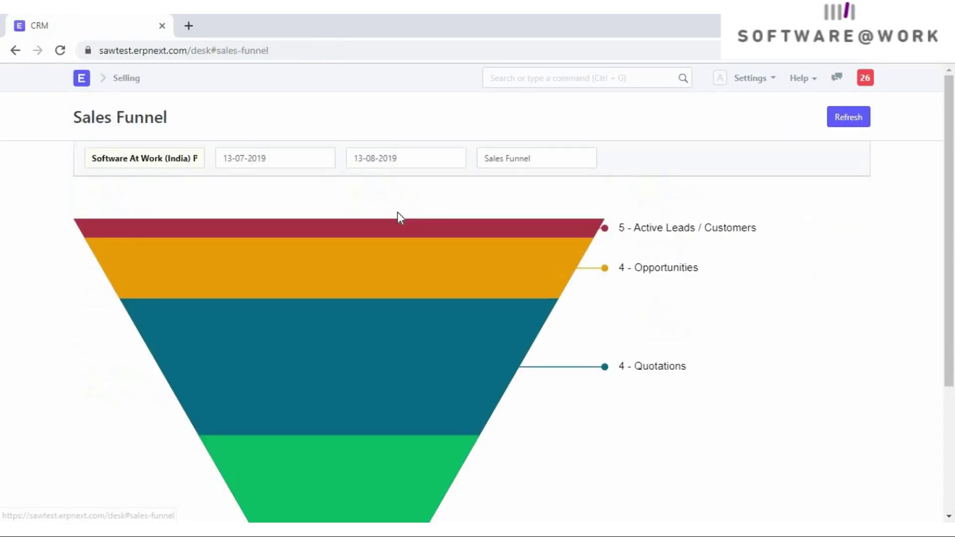
{"action": "key", "text": "alt+Left"}
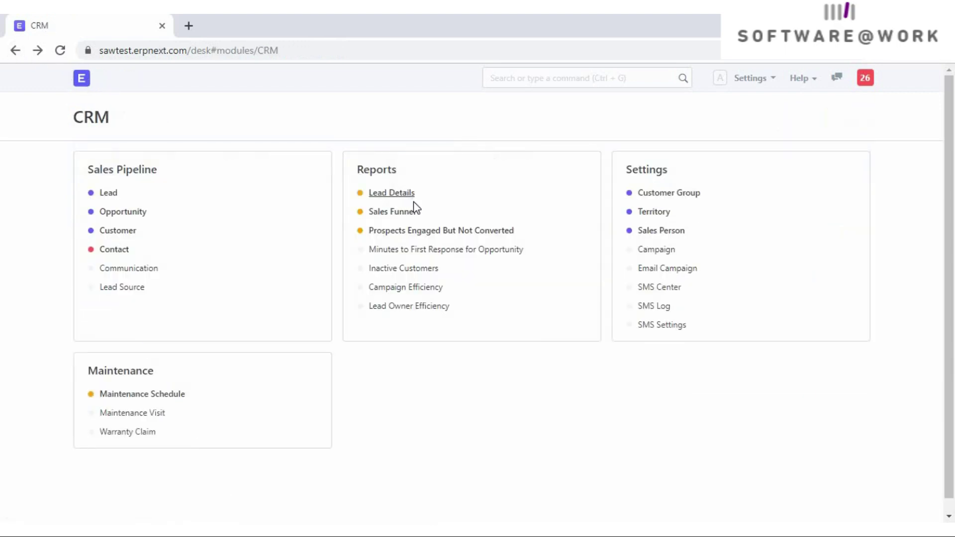